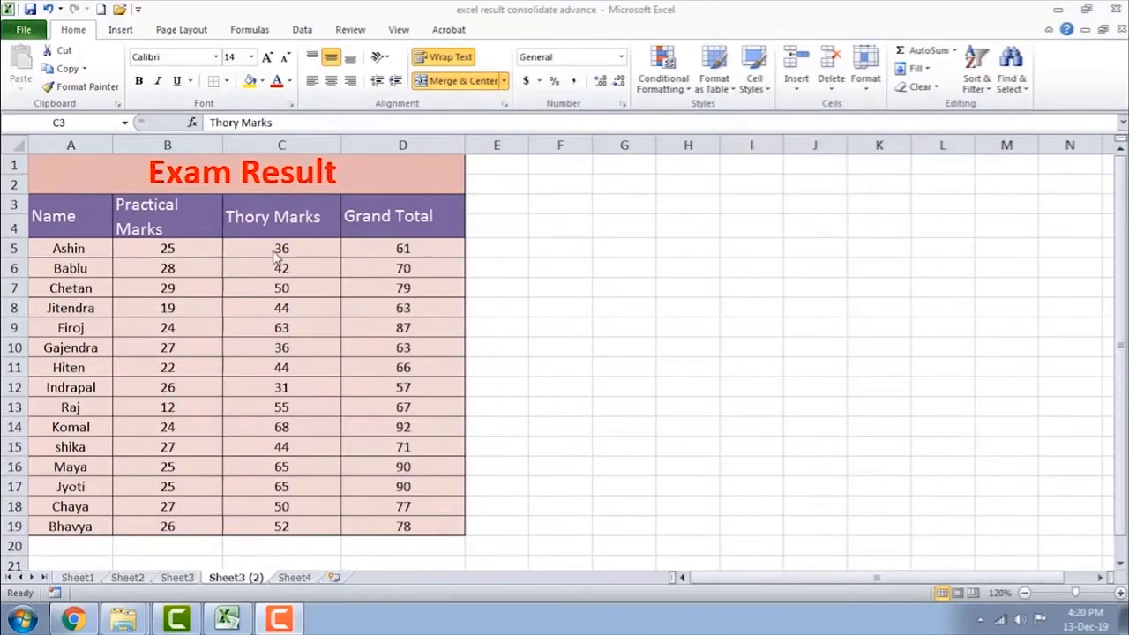
- Examine the exam result table, covering its title, the name column, the first student's row and the whole range A1:D19
left_click(136, 174)
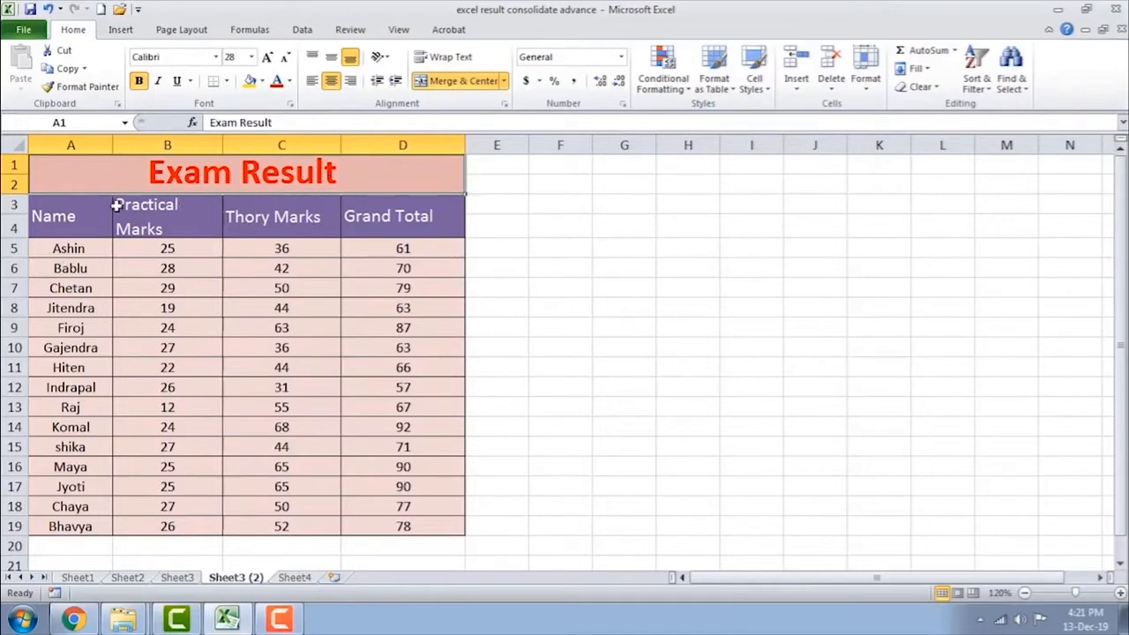
left_click(282, 328)
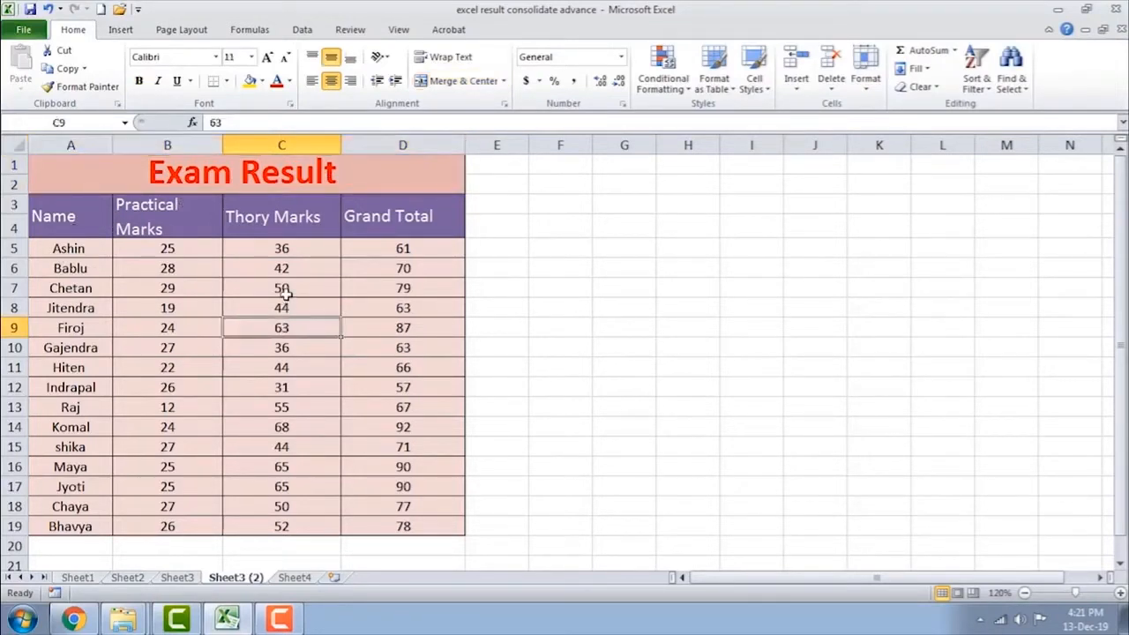
left_click(283, 291)
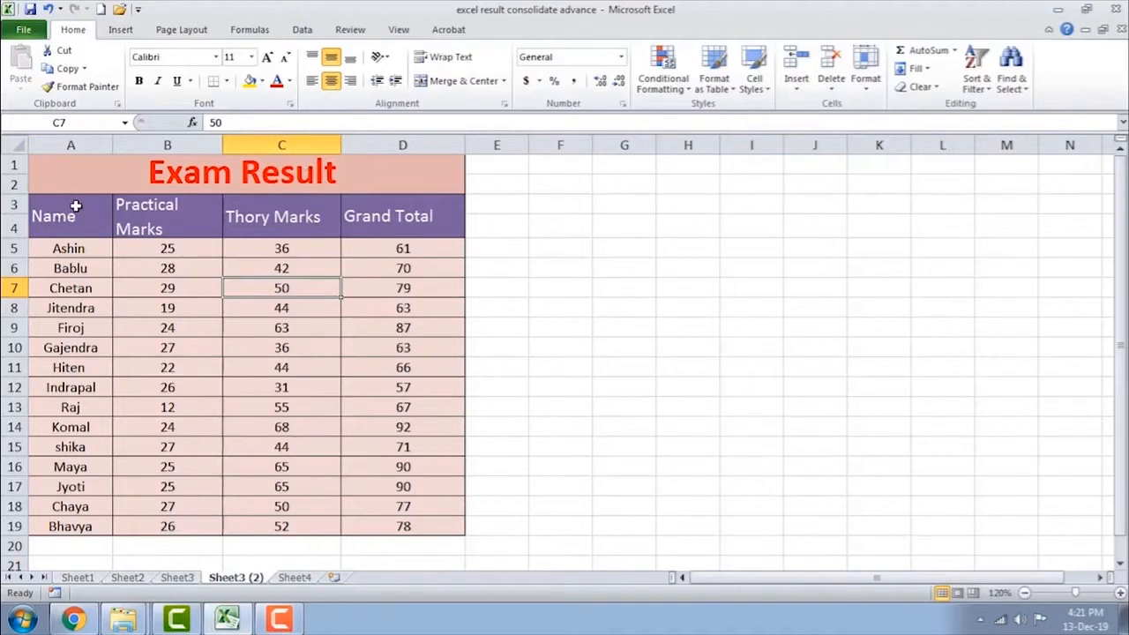
left_click_drag(75, 206, 80, 527)
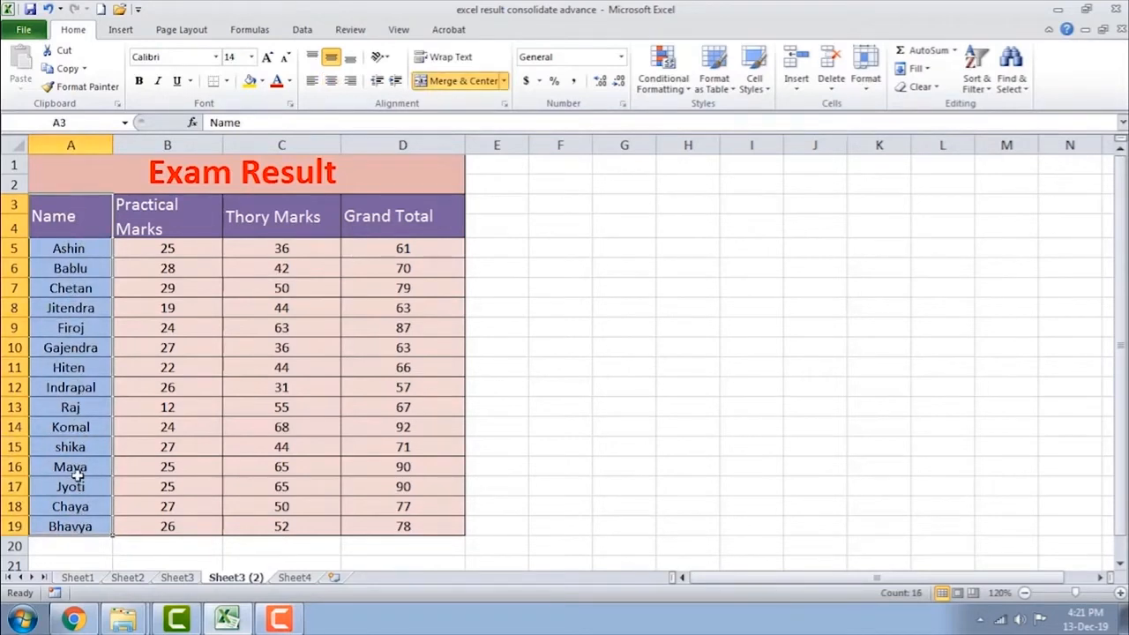
left_click(211, 288)
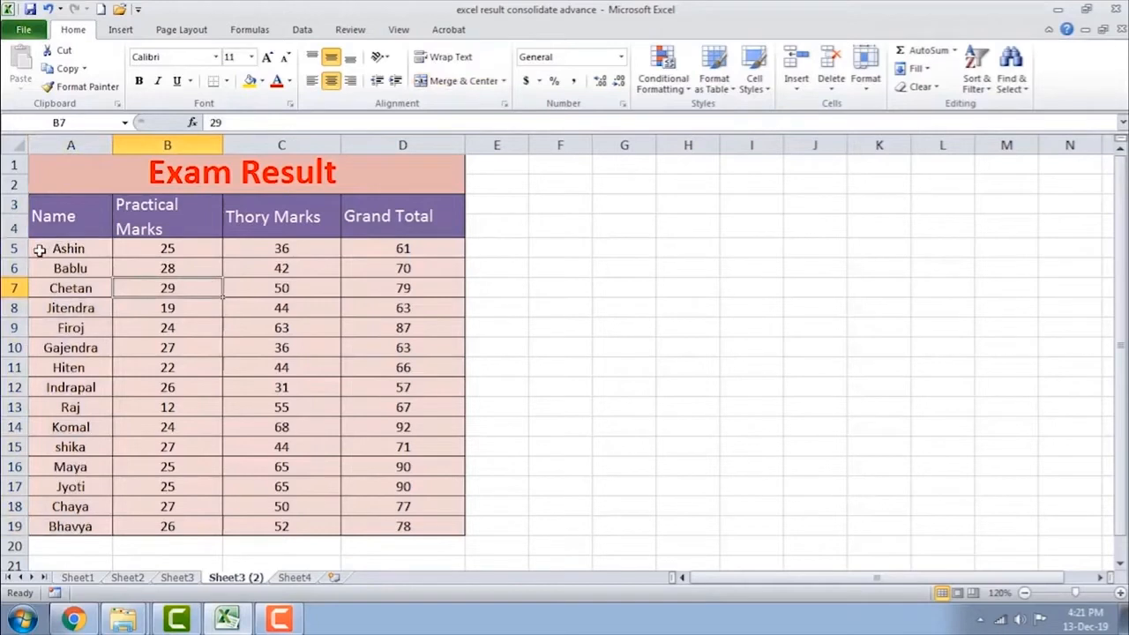
left_click_drag(39, 251, 383, 267)
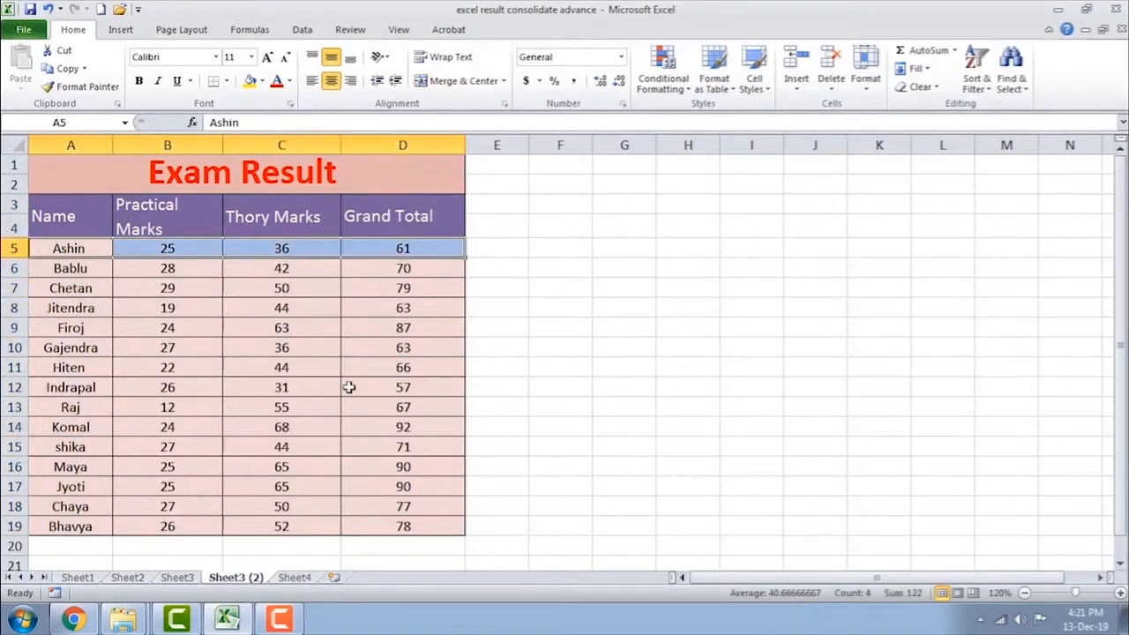
left_click(217, 378)
left_click_drag(56, 171, 343, 524)
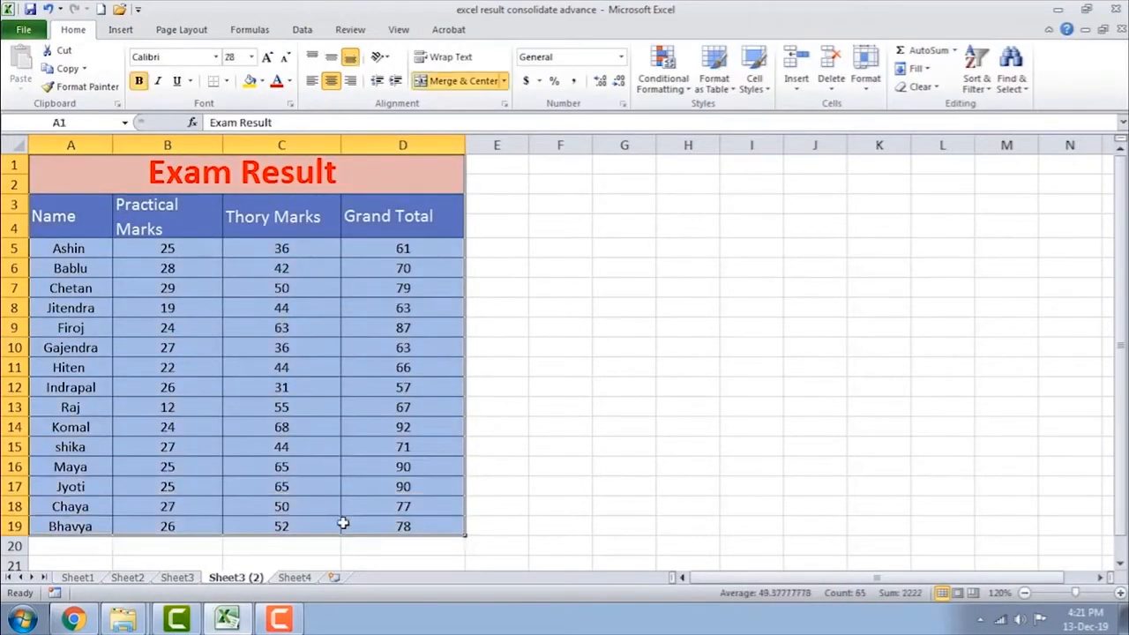
left_click(239, 288)
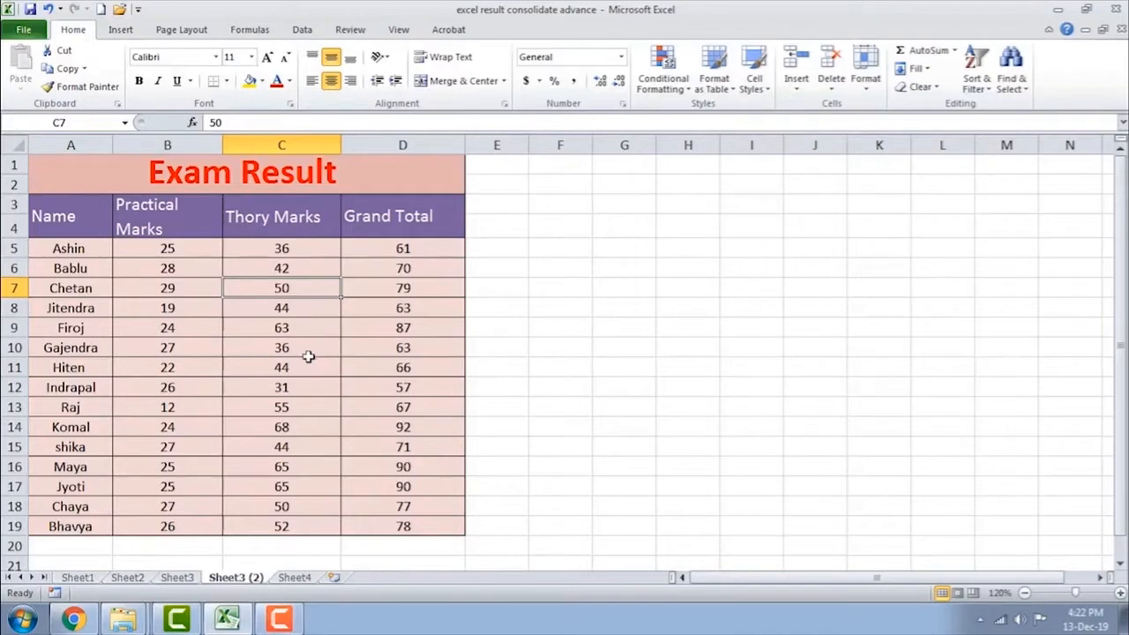
left_click(181, 170)
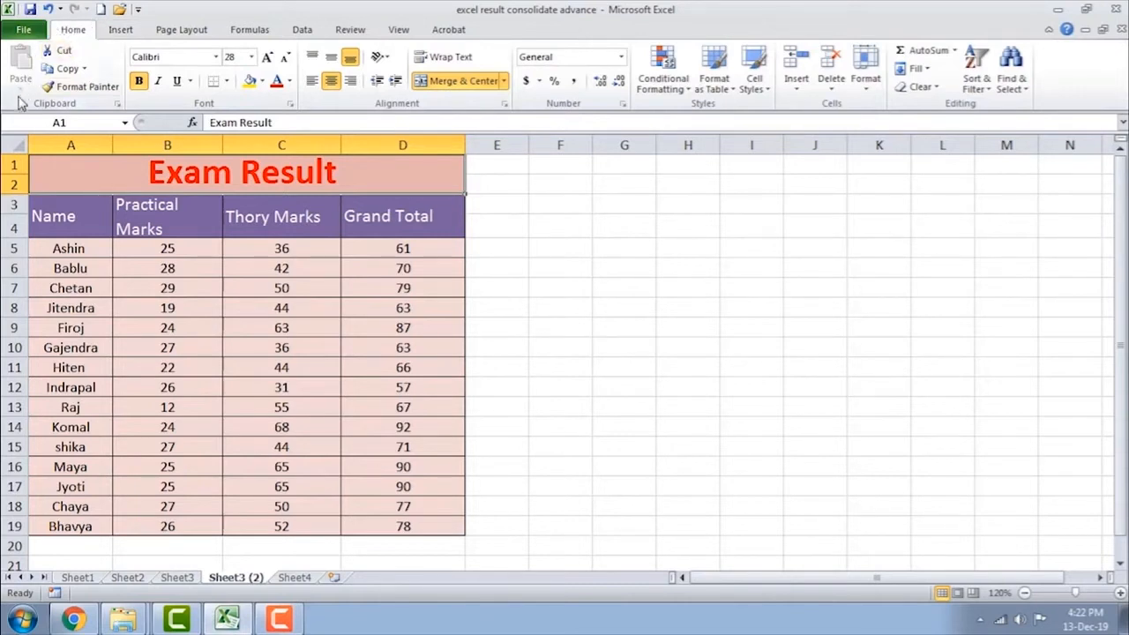
left_click(69, 68)
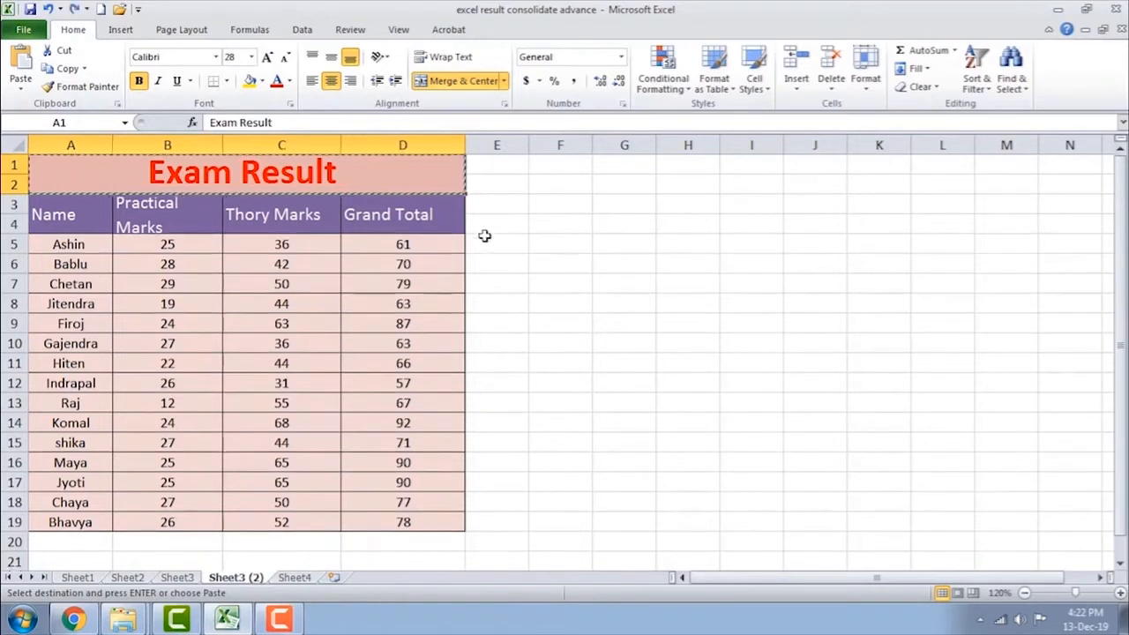
double_click(431, 244)
left_click(322, 158)
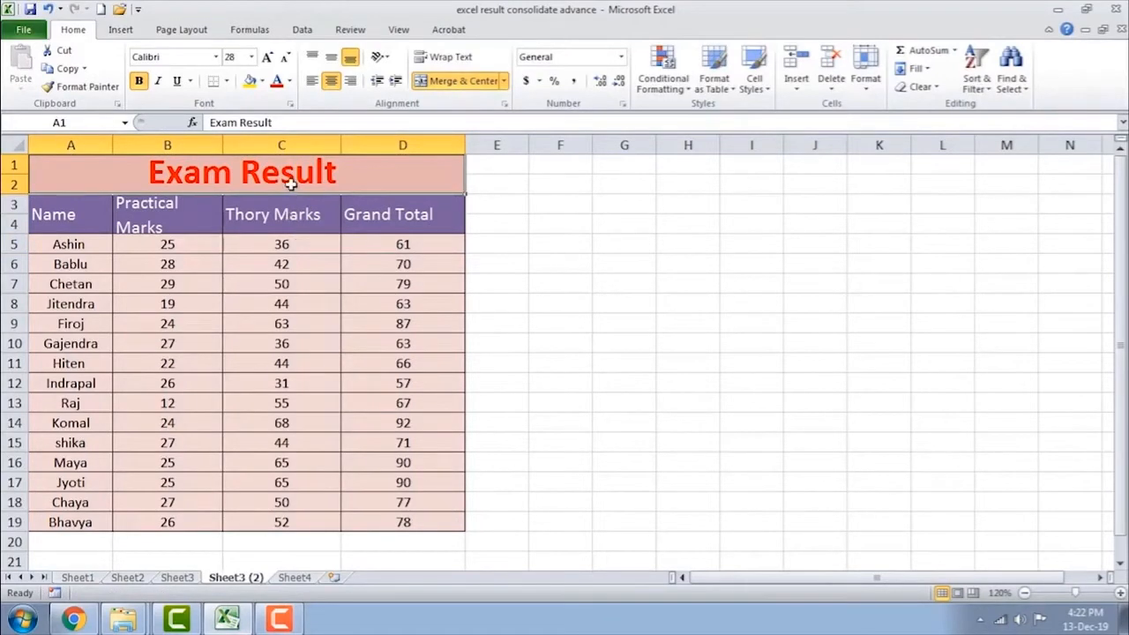
key("ctrl+c")
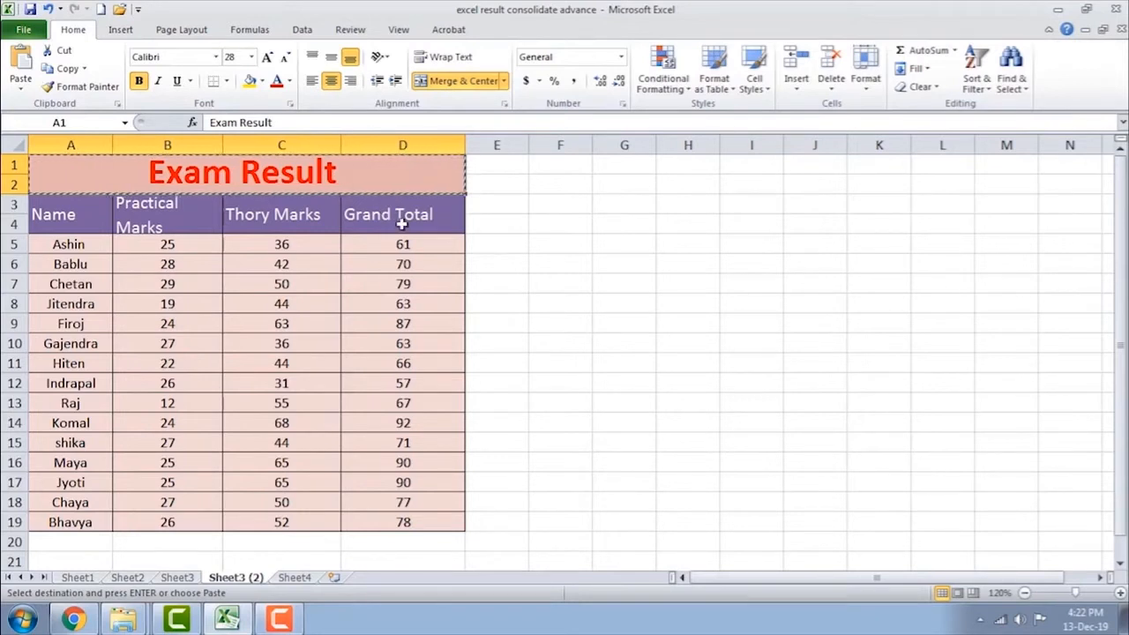
left_click(290, 281)
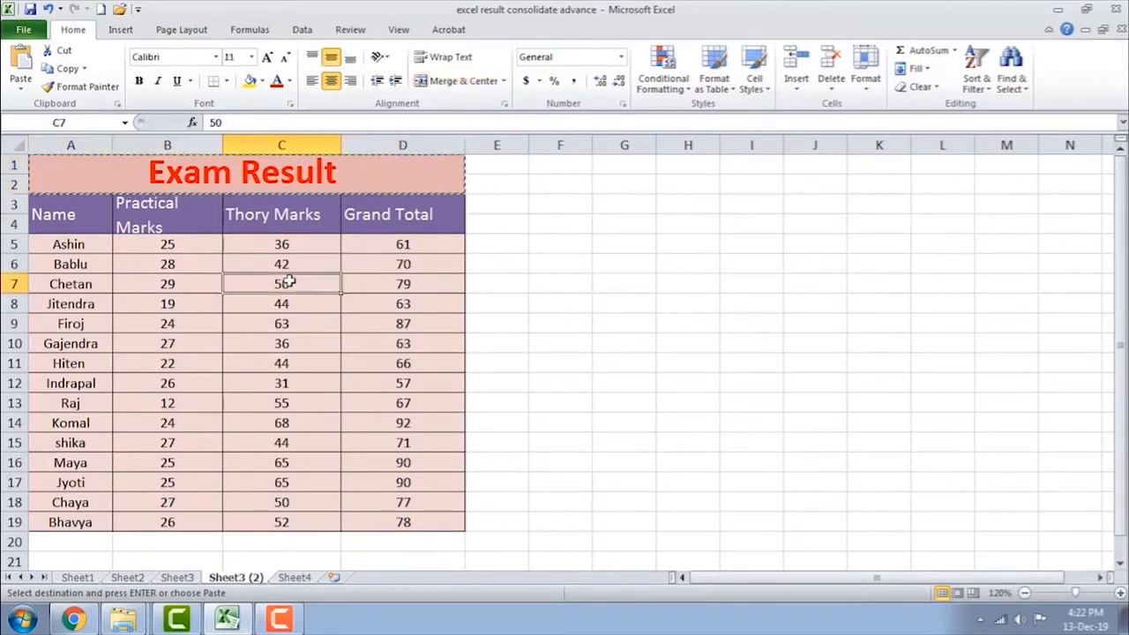
left_click(182, 165)
key("Escape")
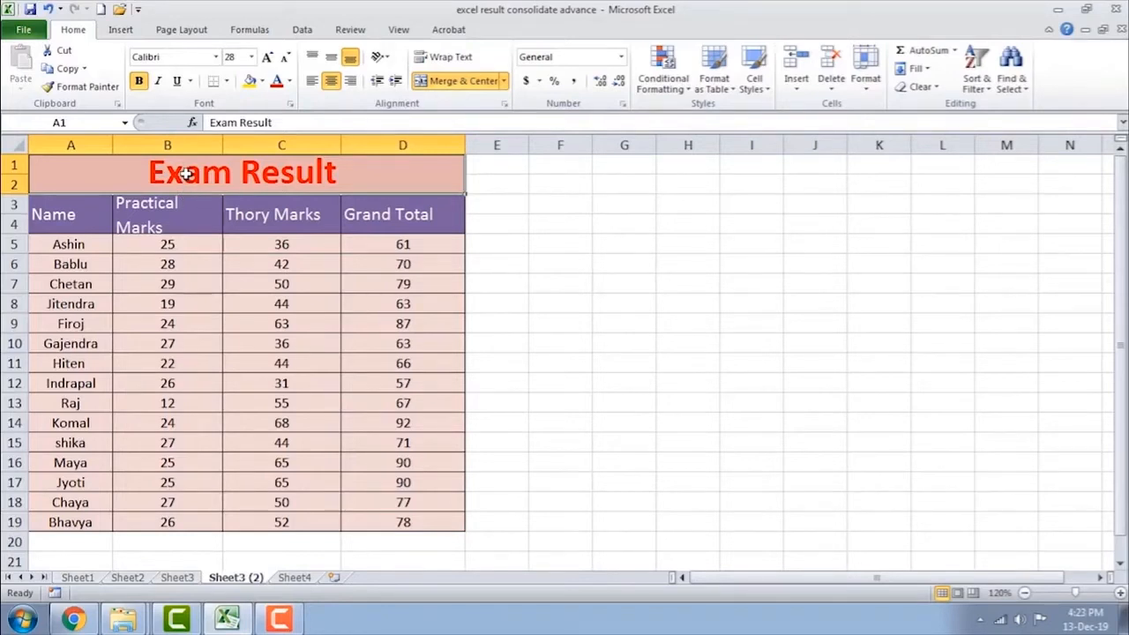
- Copy the merged Exam Result title from A1 and paste it with its formatting at cell G1
right_click(185, 173)
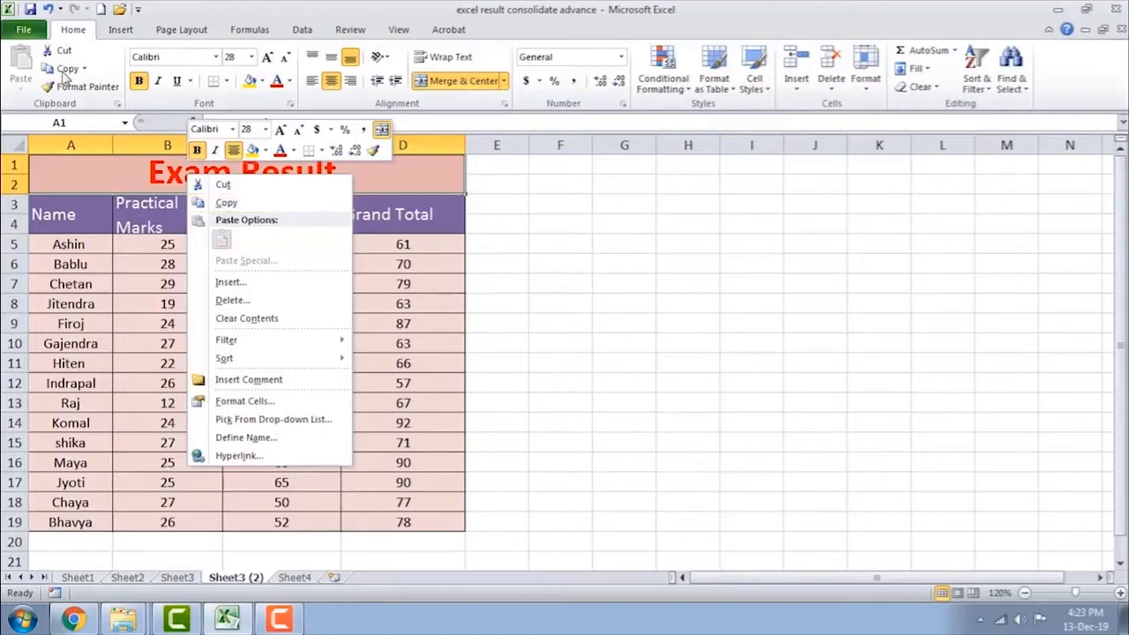
left_click(227, 204)
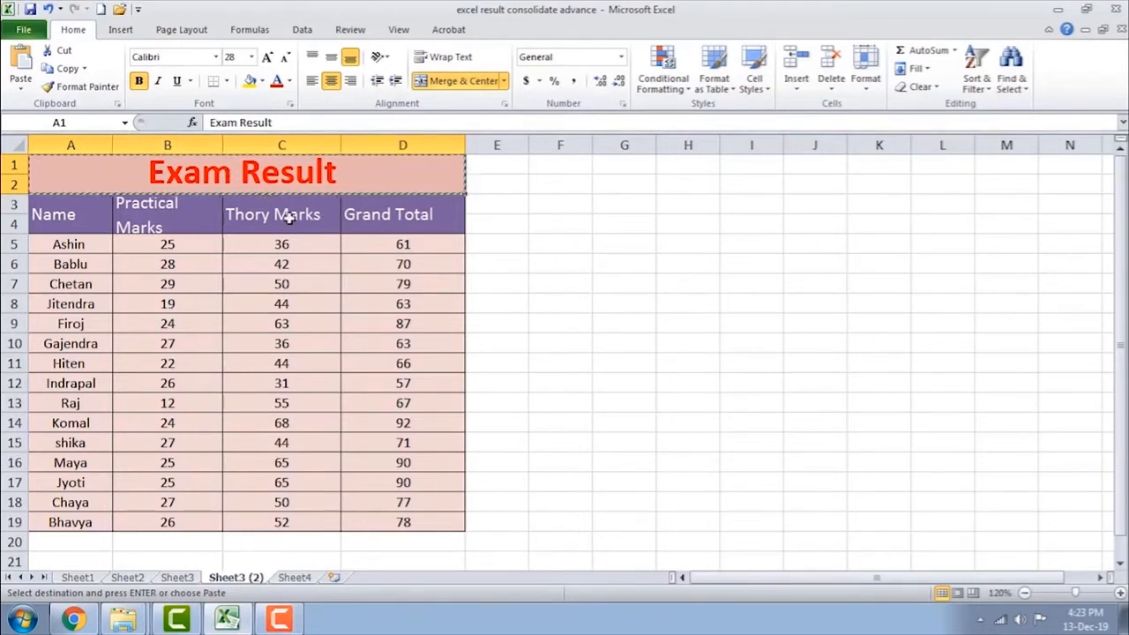
left_click(643, 167)
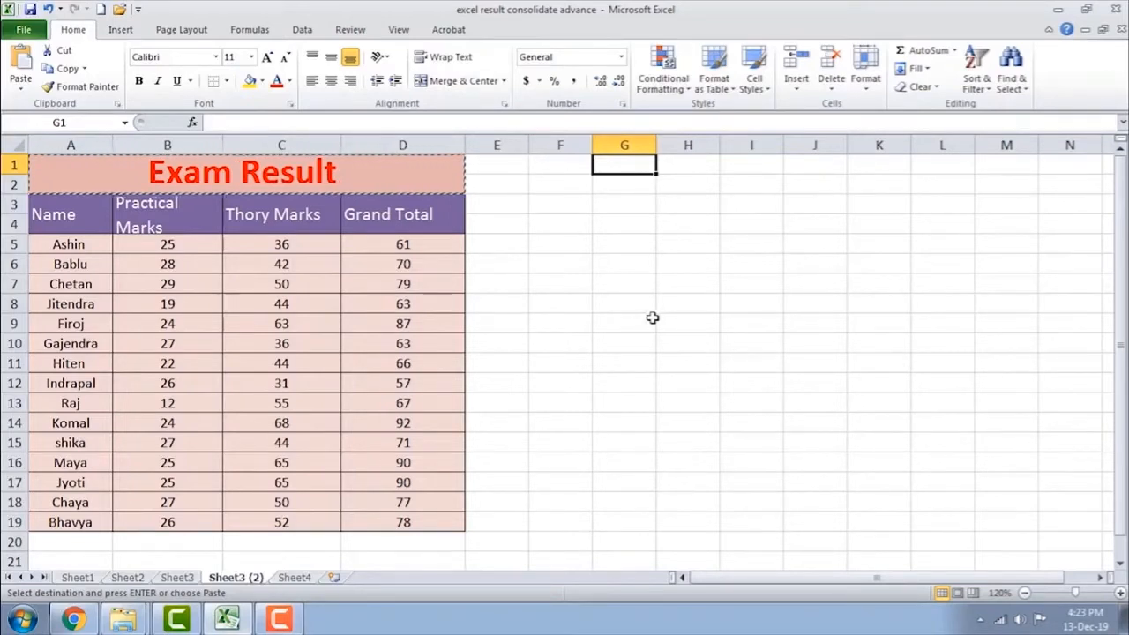
right_click(633, 173)
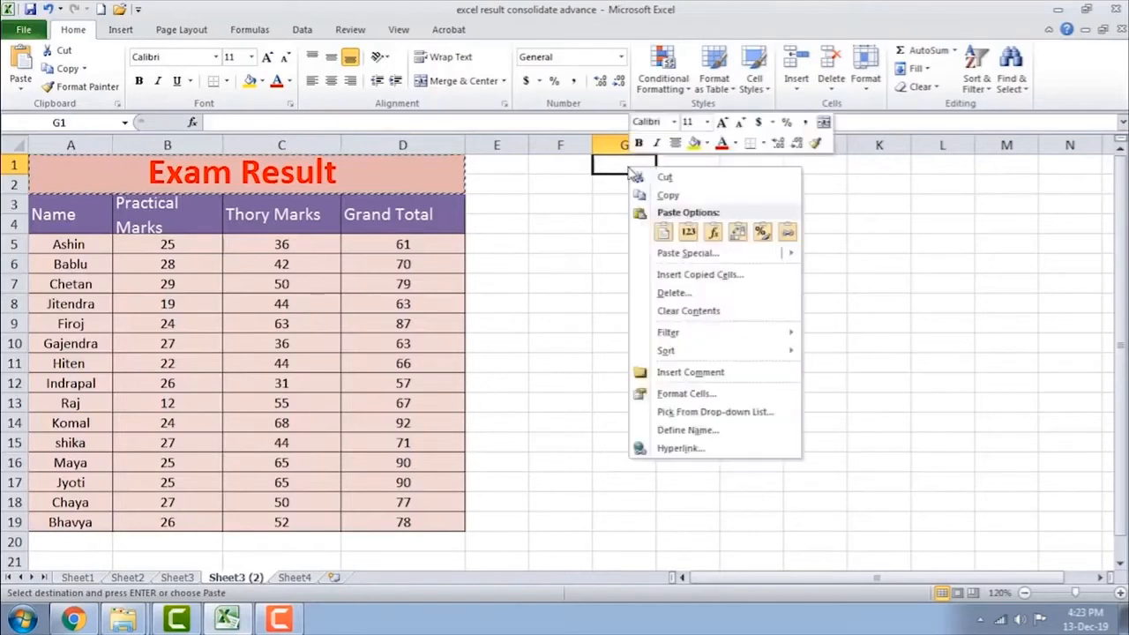
left_click(664, 233)
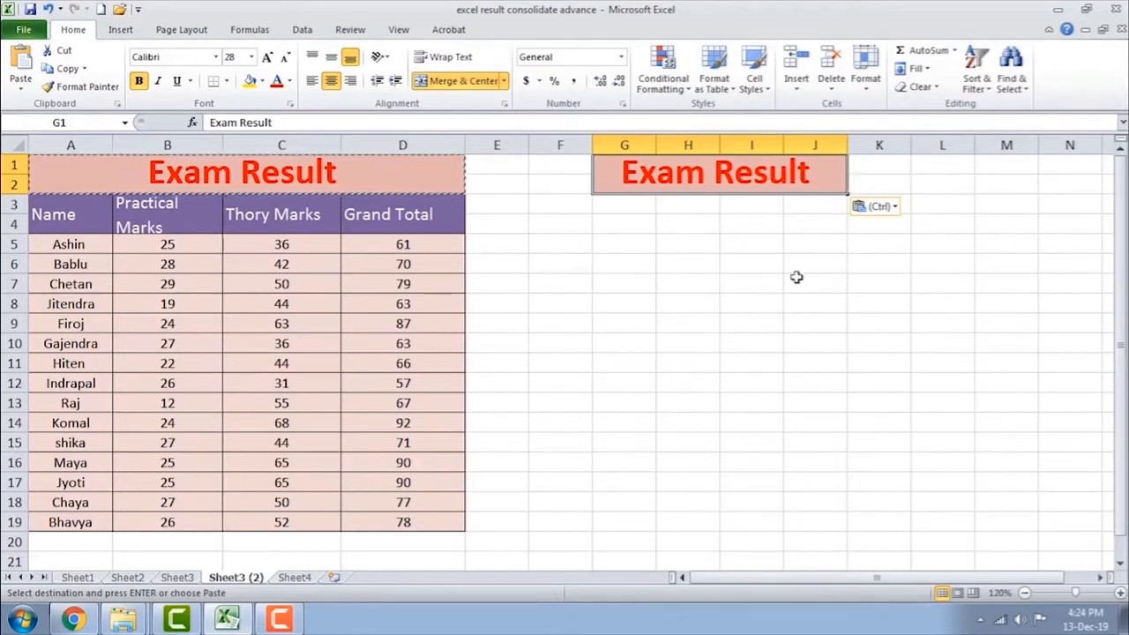
- Paste another copy of the Exam Result title at cell L1
left_click(946, 167)
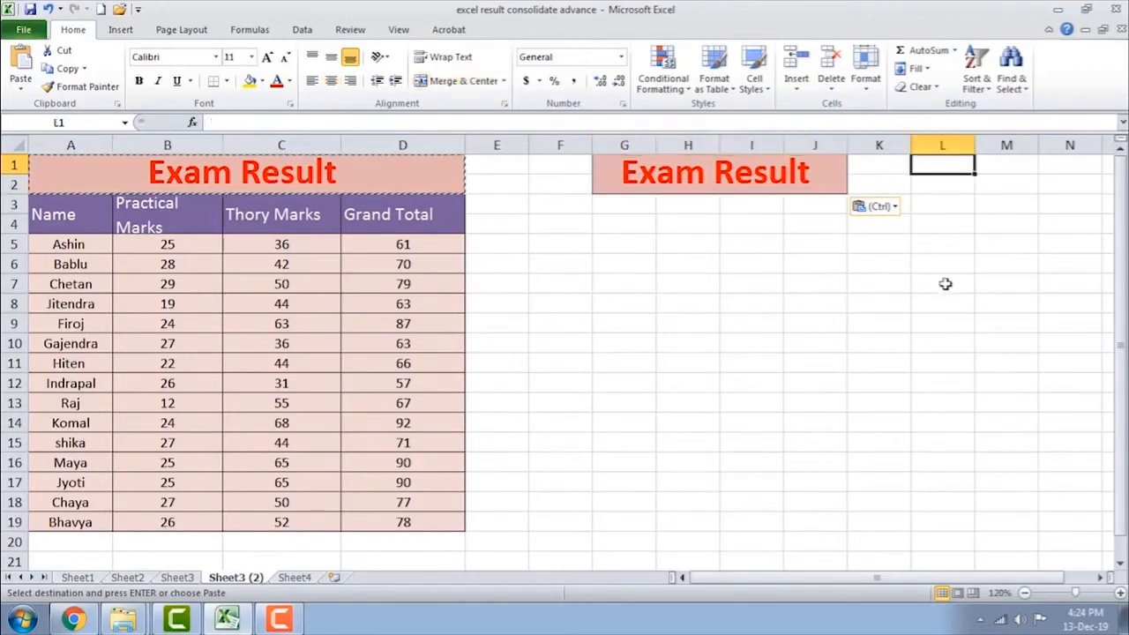
left_click(21, 88)
left_click(26, 148)
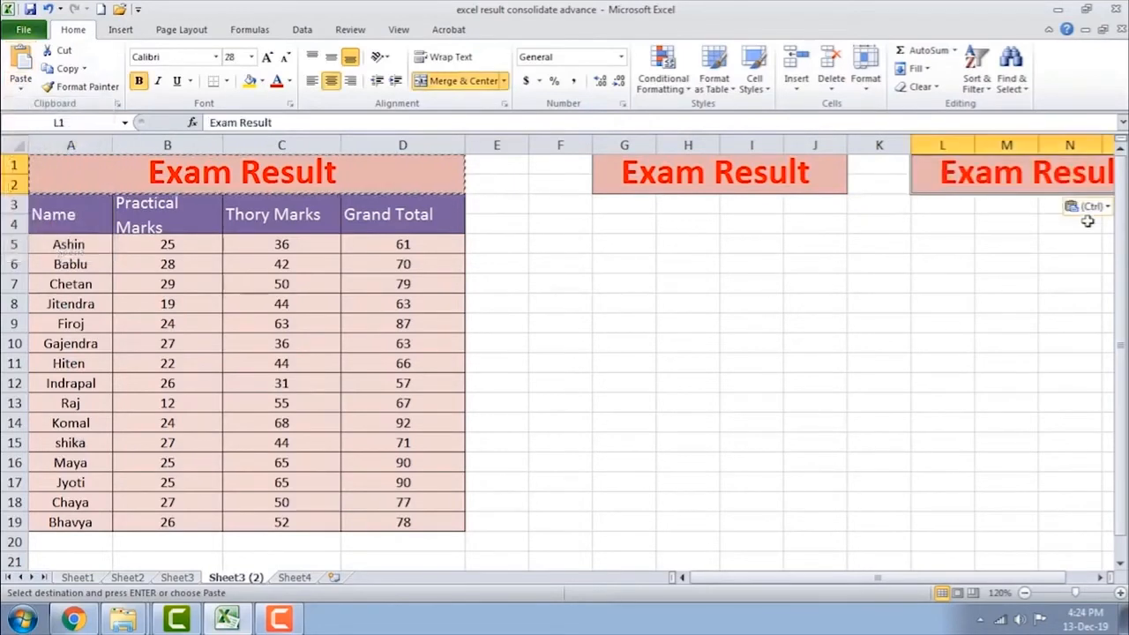
left_click(1099, 578)
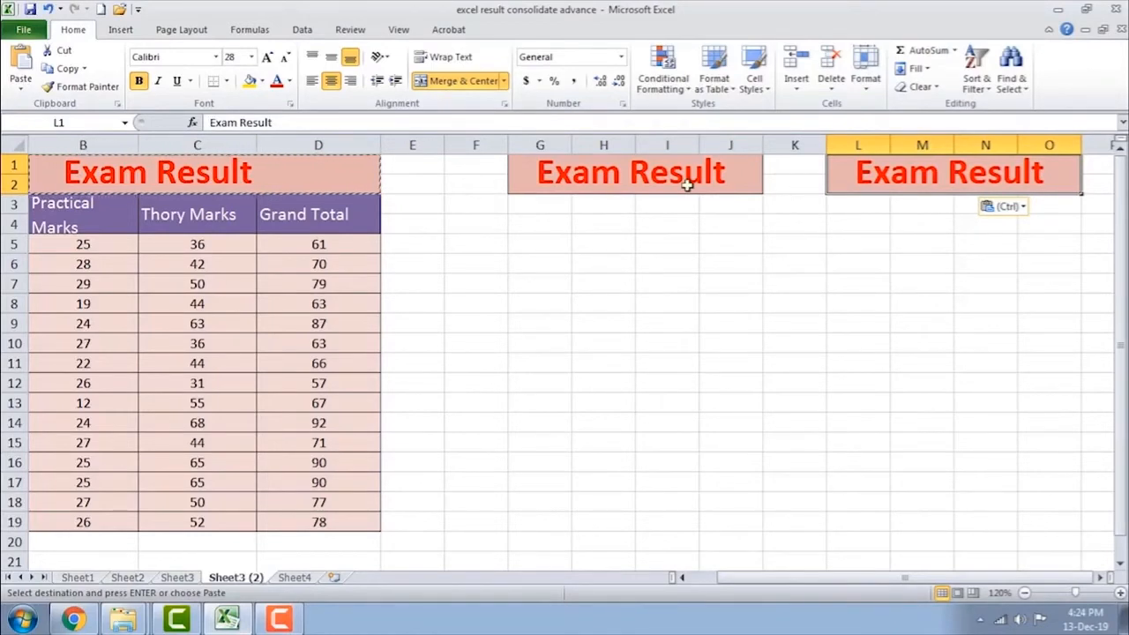
- Undo both pasted copies of the title and clear the pending copy selection
key("ctrl+z")
key("ctrl+z")
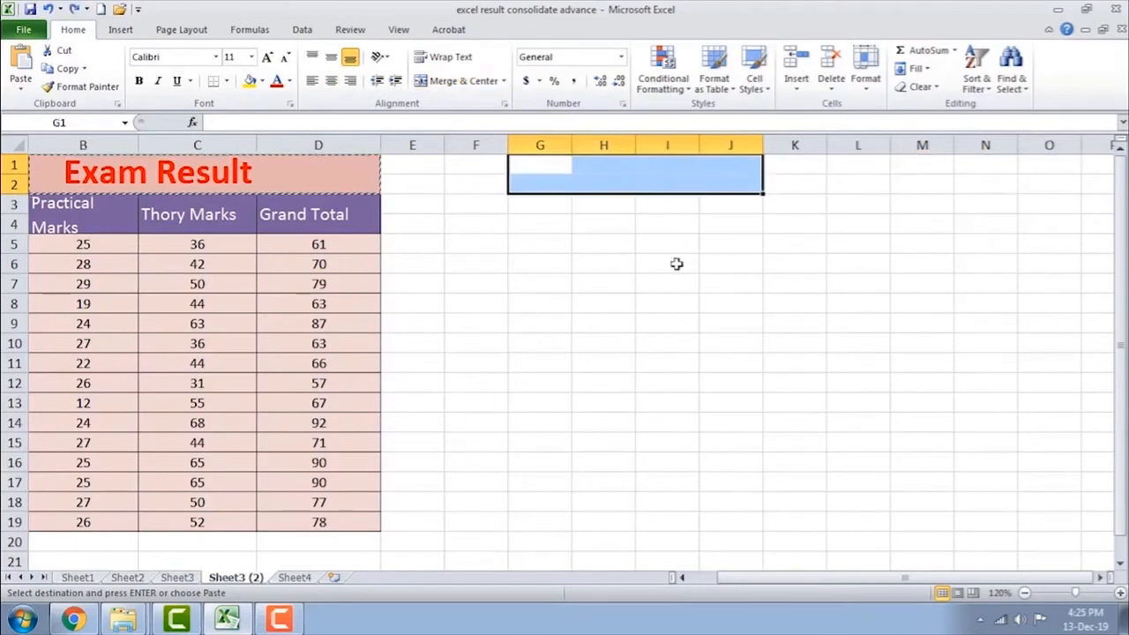
left_click(671, 296)
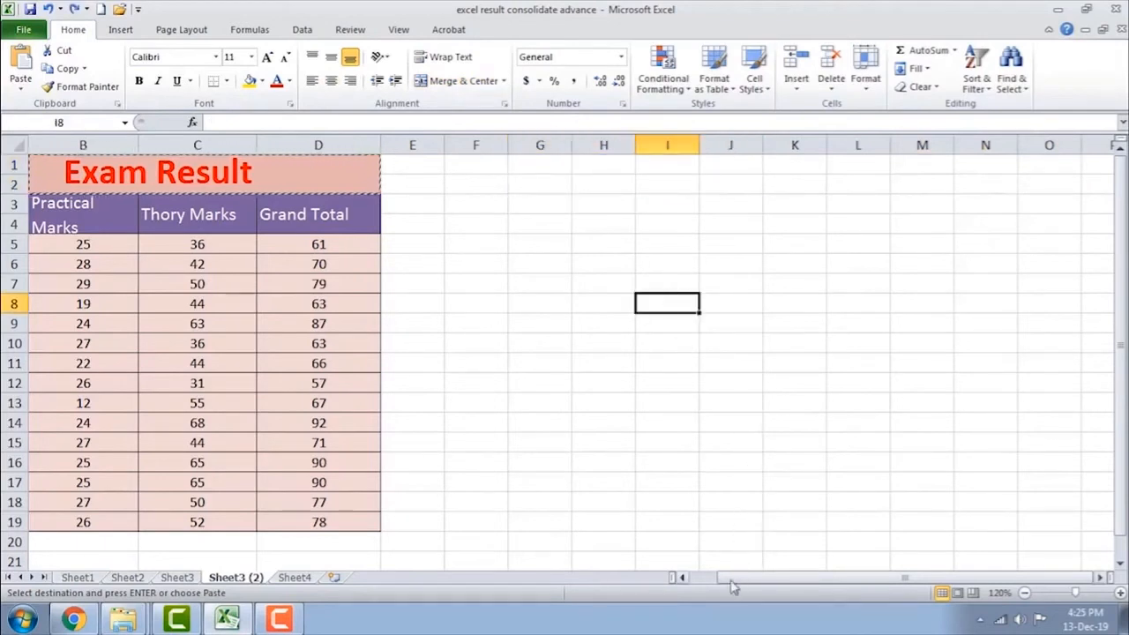
left_click_drag(731, 579, 706, 578)
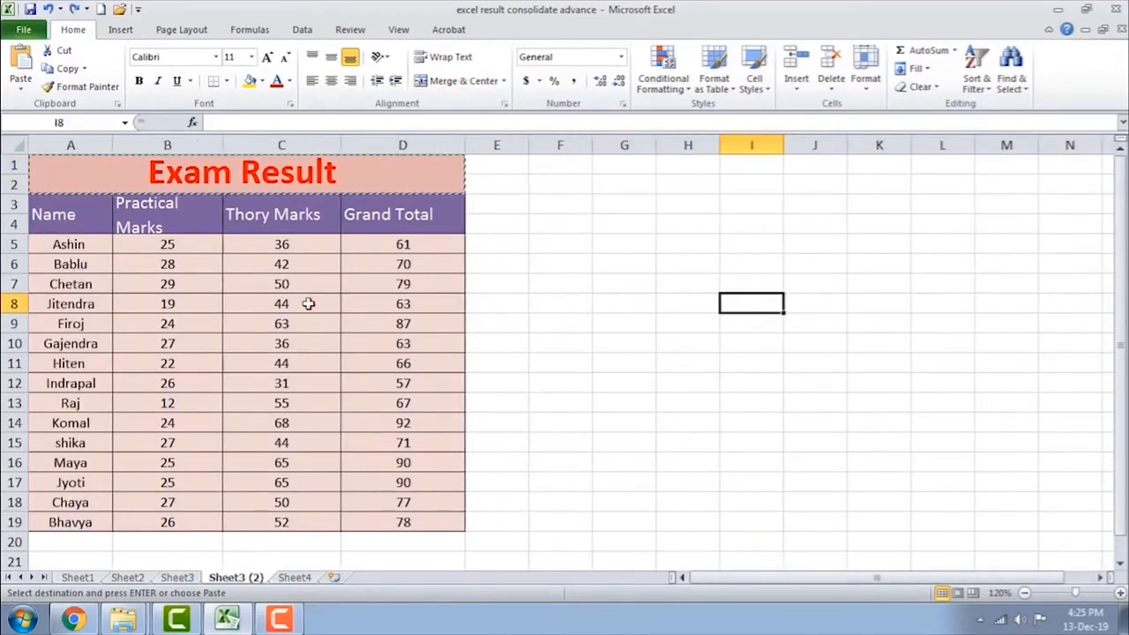
double_click(238, 308)
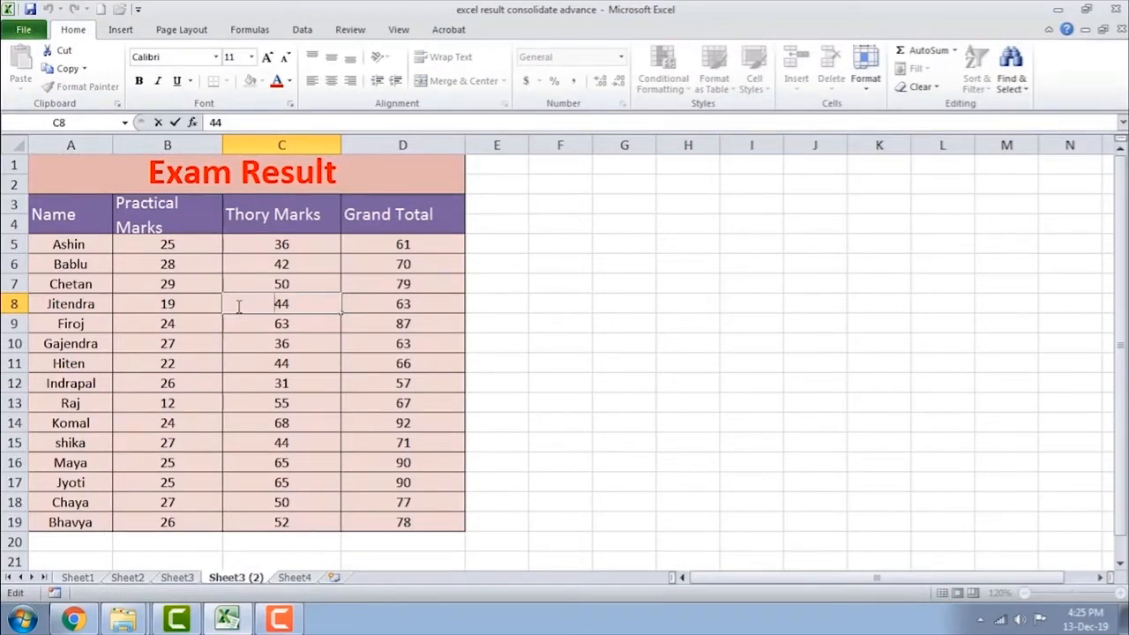
- Cut the merged Exam Result title from A1 and paste it at cell G1
left_click(167, 180)
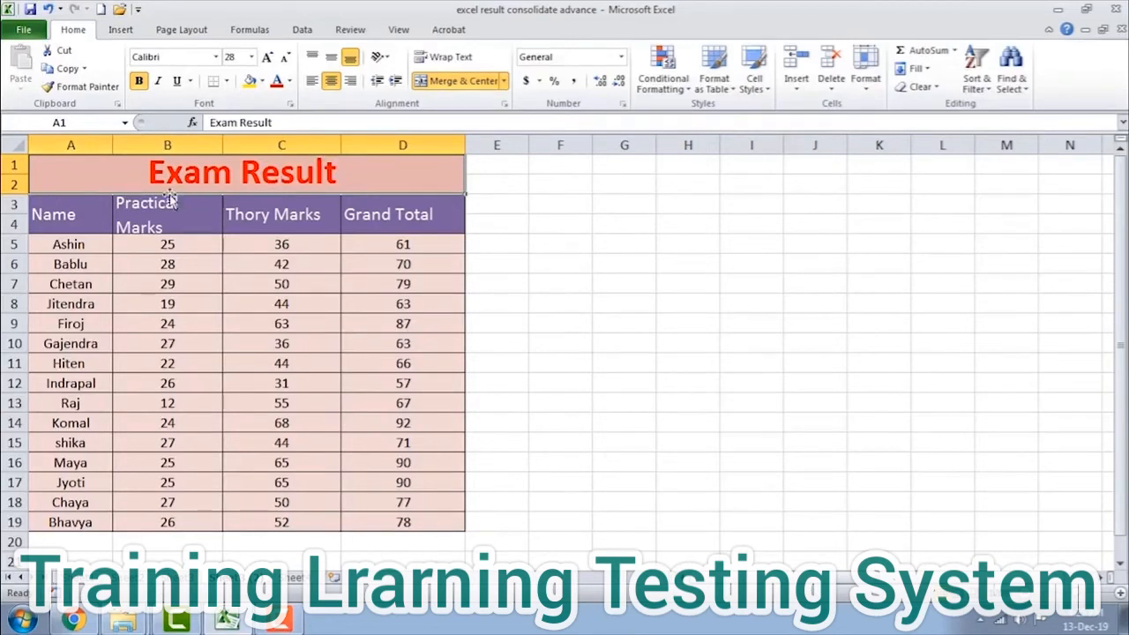
right_click(126, 171)
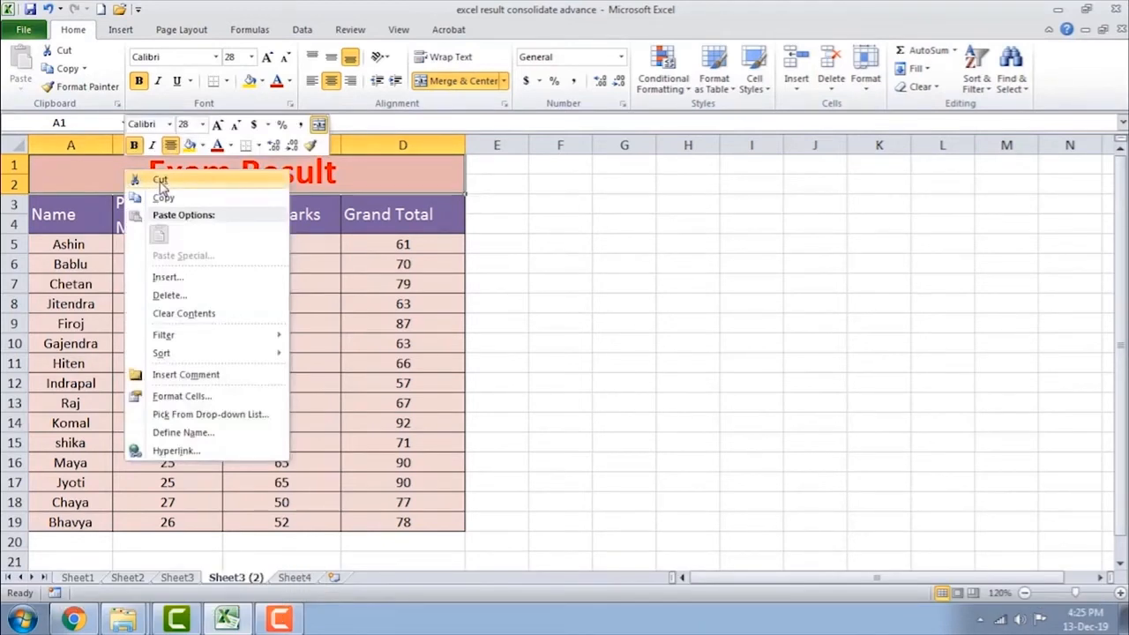
left_click(161, 181)
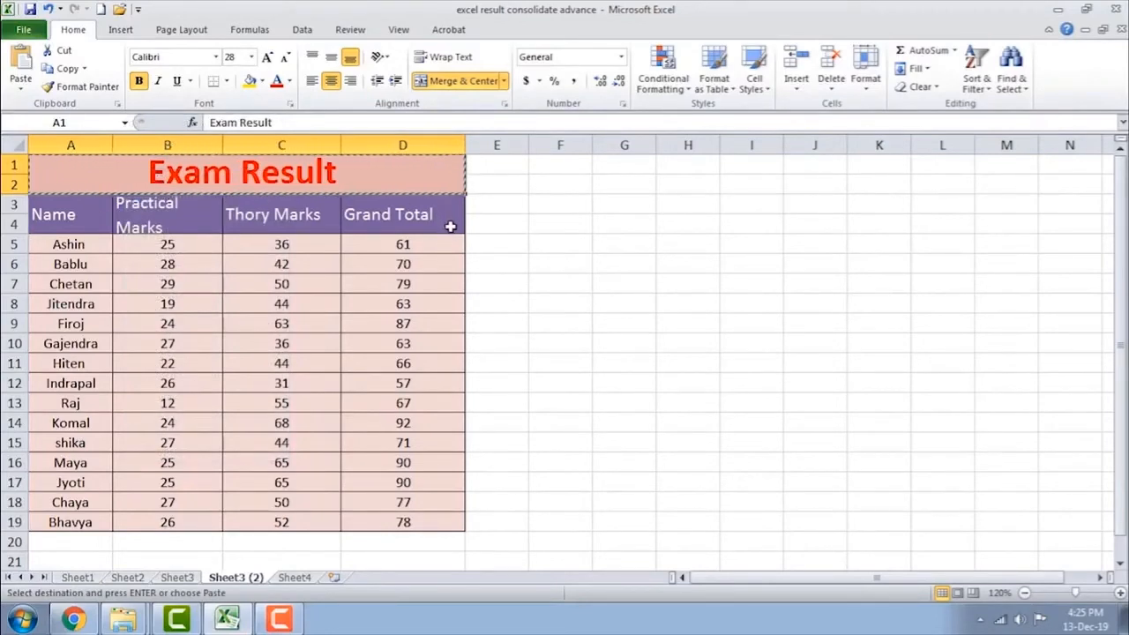
left_click(624, 165)
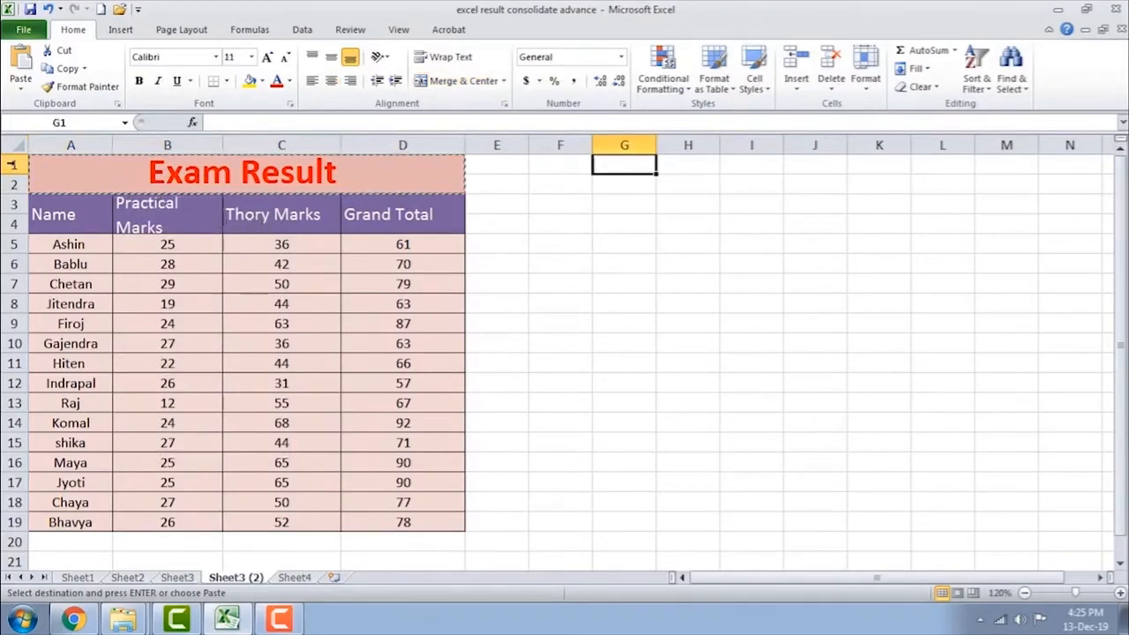
left_click(21, 88)
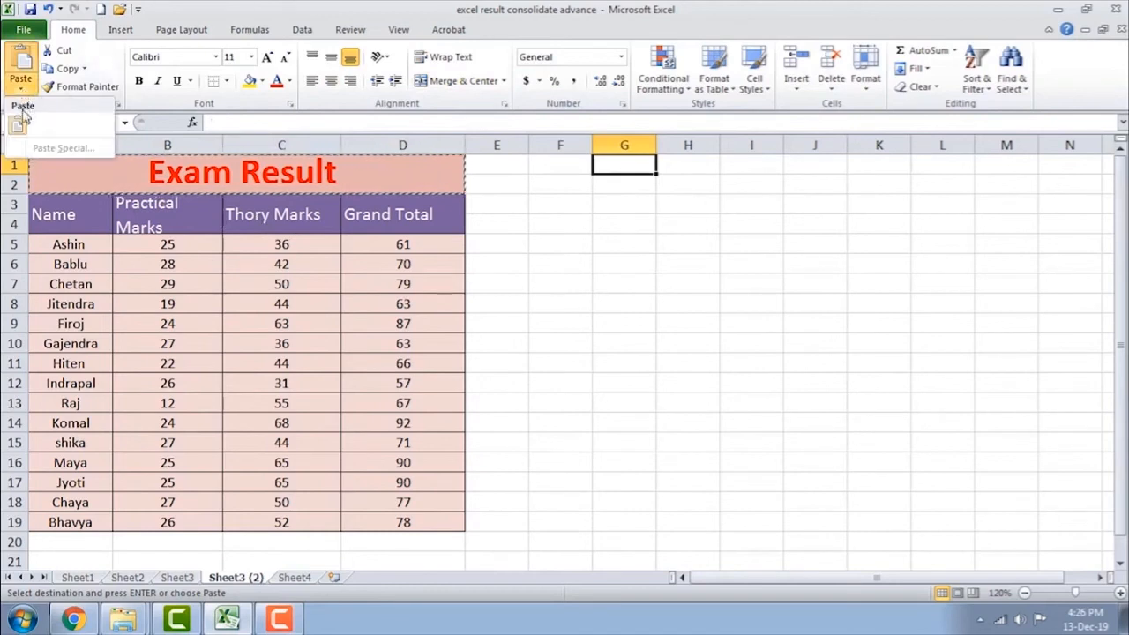
left_click(21, 129)
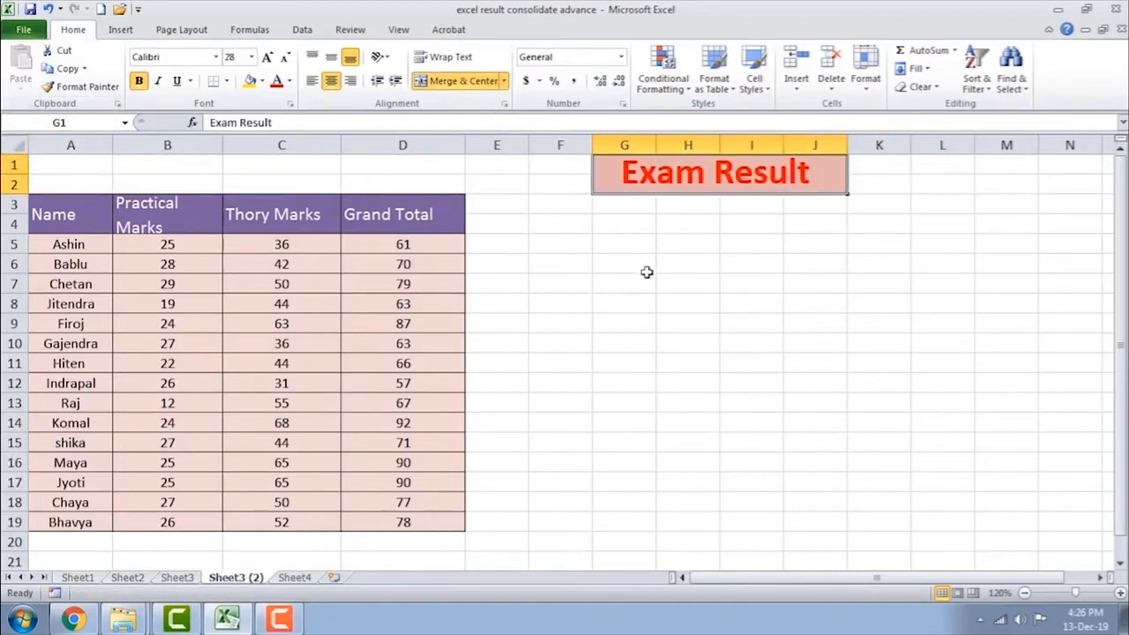
- Undo moving the title to G1 and clear the pending cut selection
key("ctrl+z")
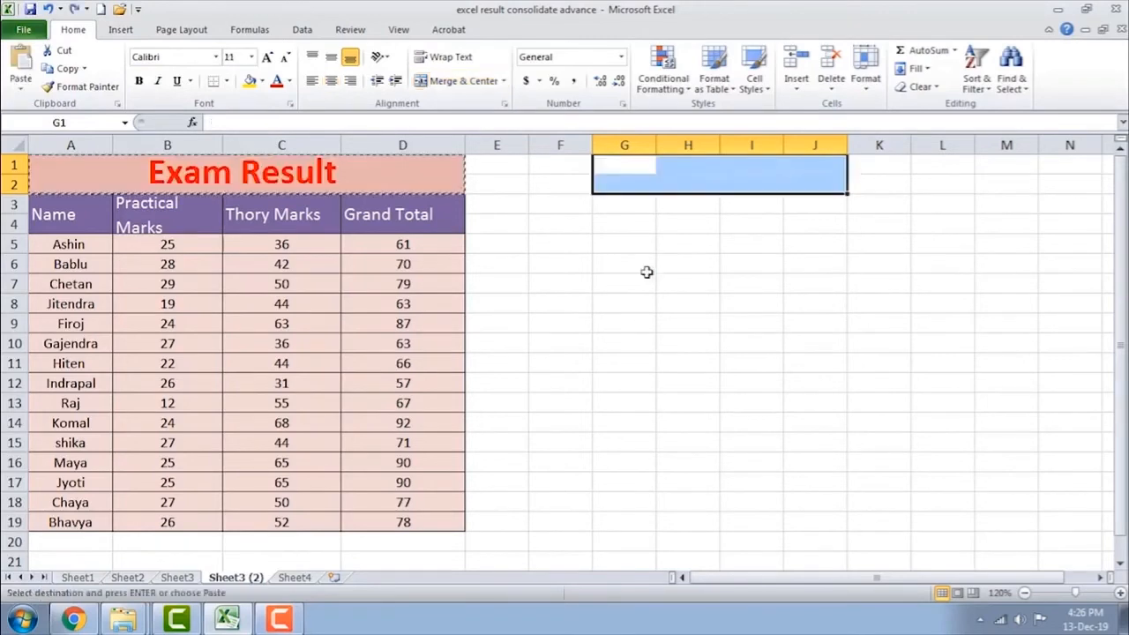
left_click(295, 266)
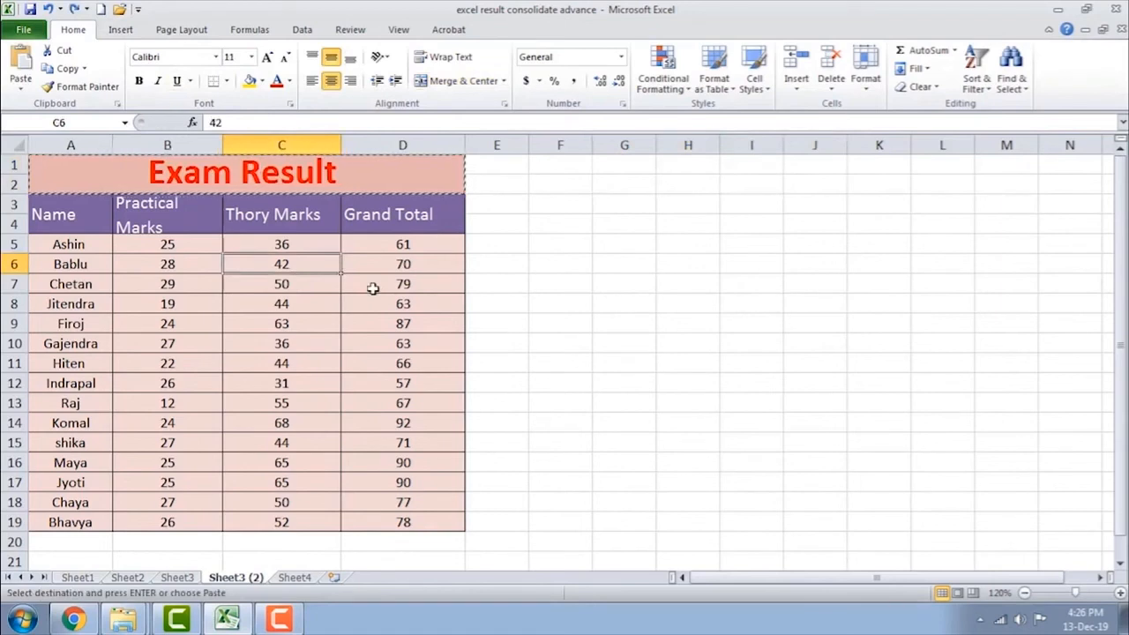
double_click(372, 287)
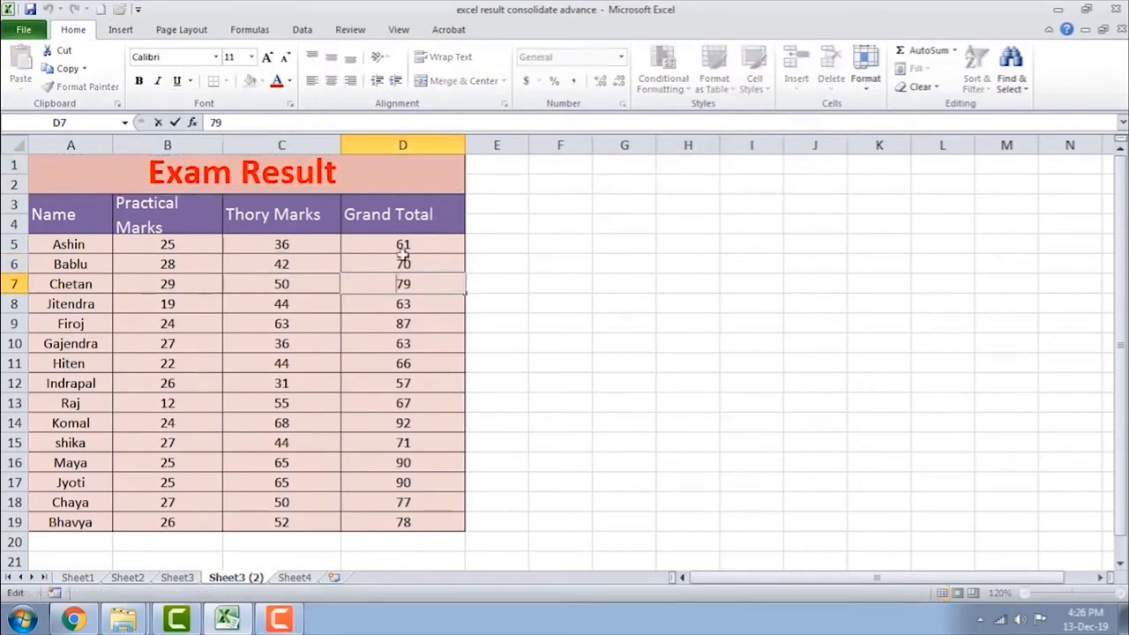
left_click(411, 214)
left_click(414, 304)
left_click(421, 367)
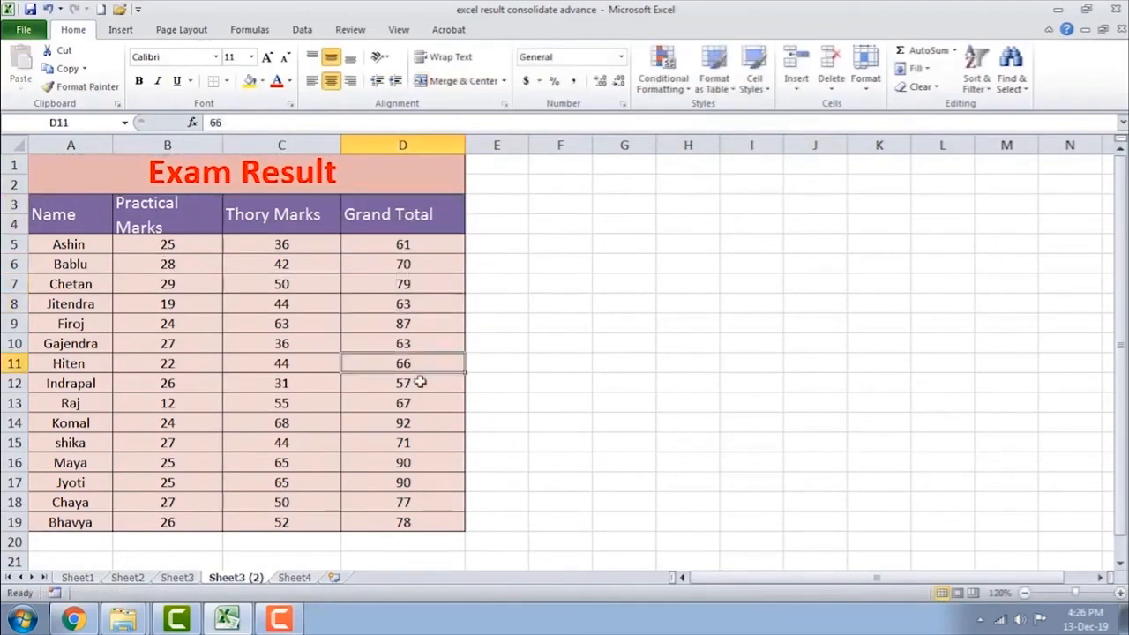
left_click(425, 445)
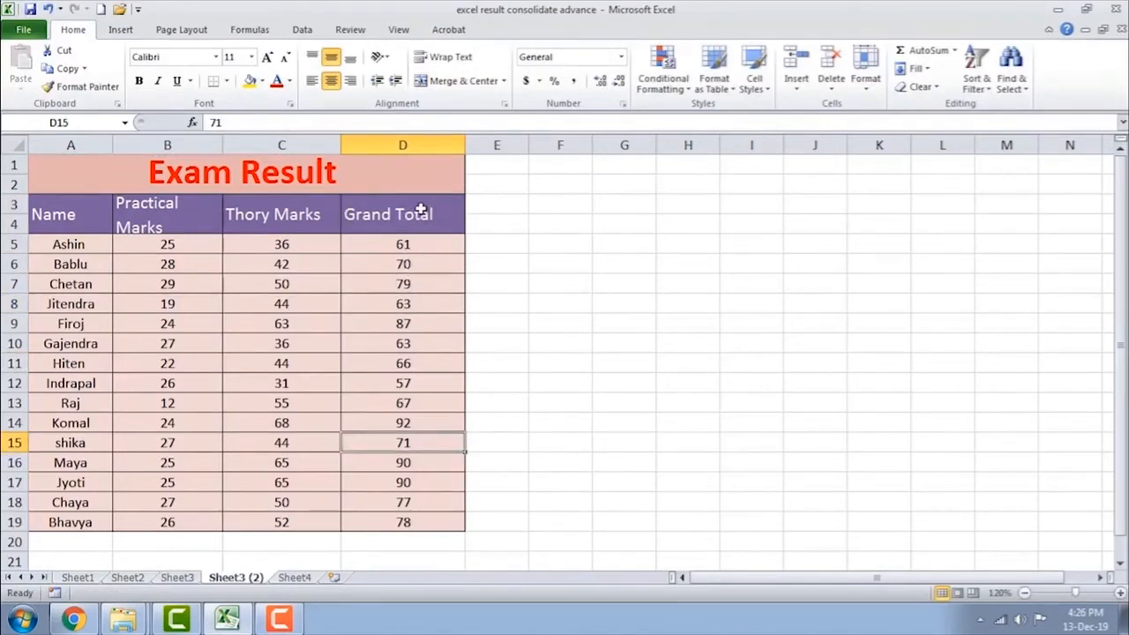
- Cut the Grand Total column D3:D19, paste it at cell G4, and widen column G to fit the heading
left_click_drag(422, 210, 408, 521)
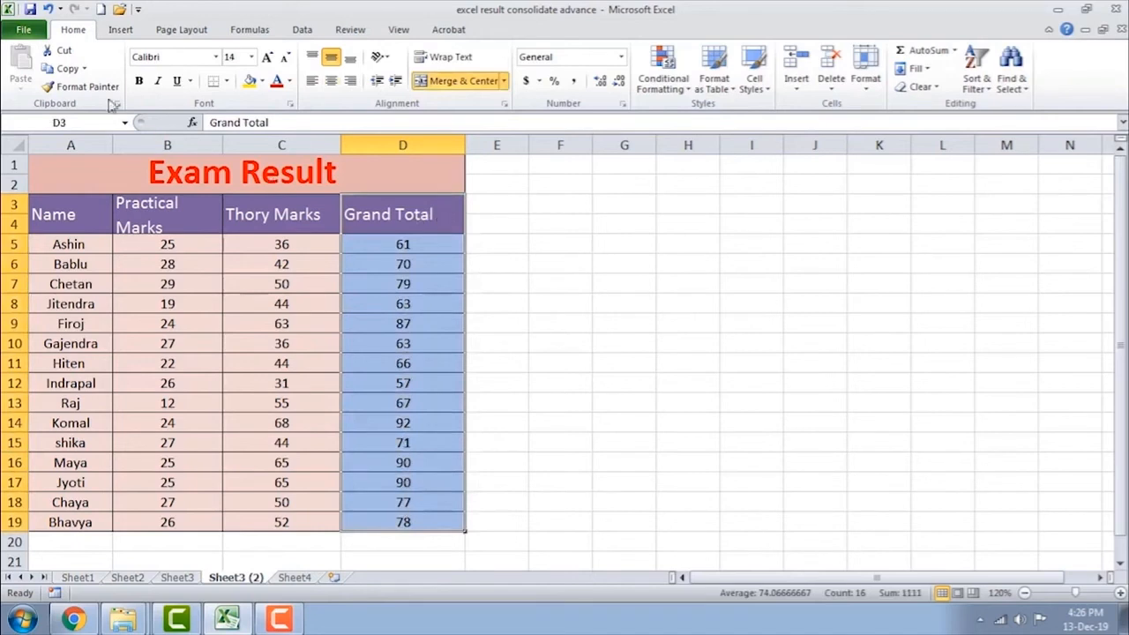
left_click(69, 53)
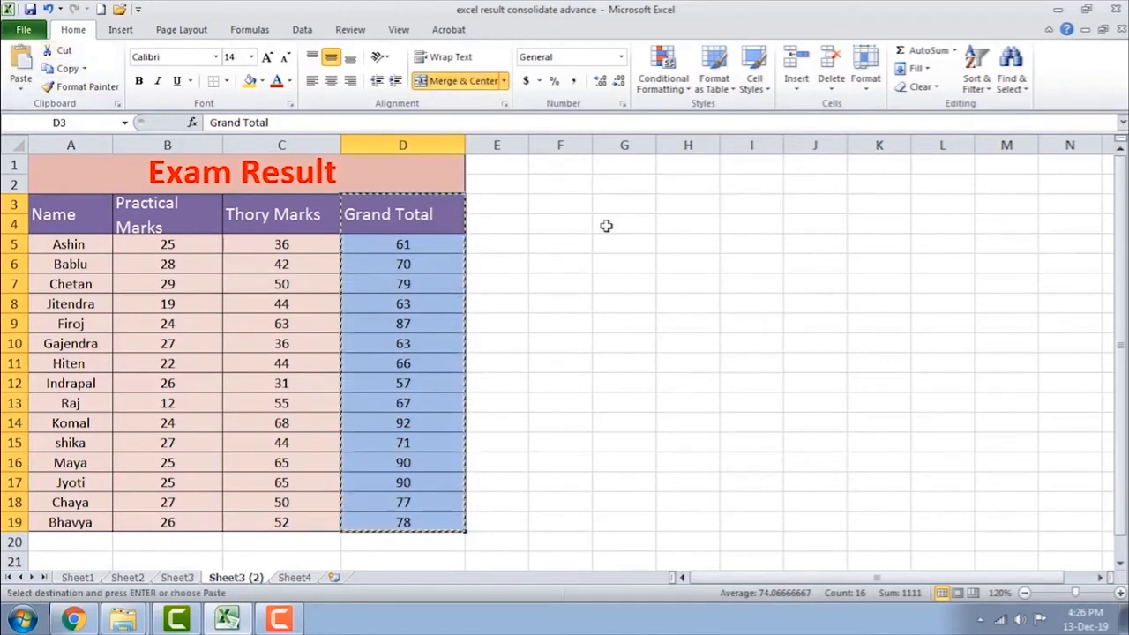
left_click(606, 225)
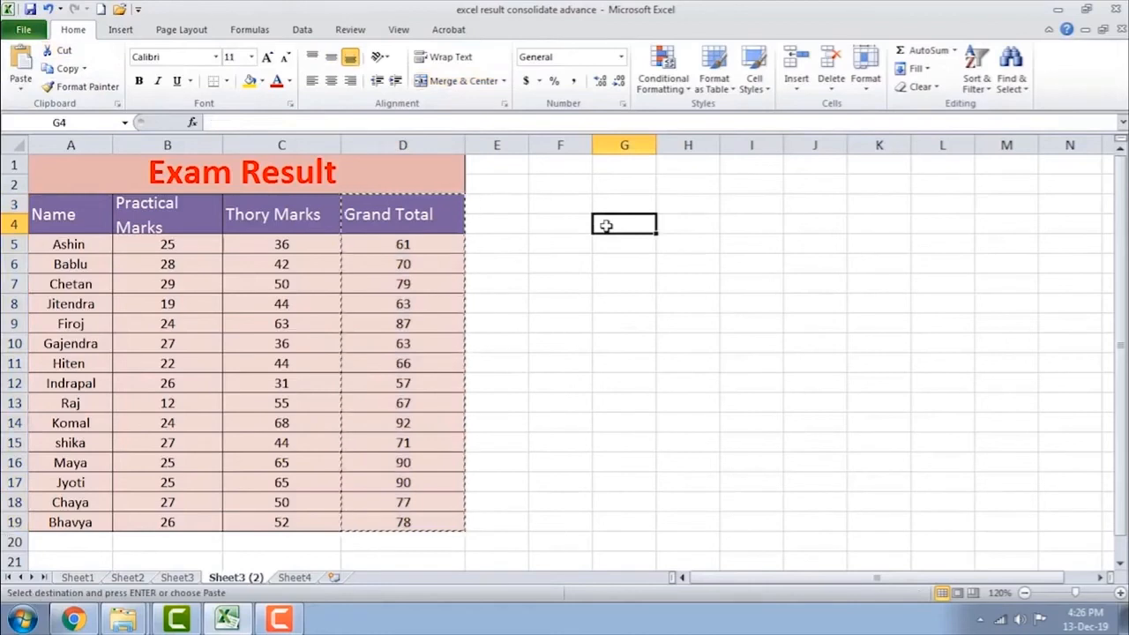
left_click(19, 88)
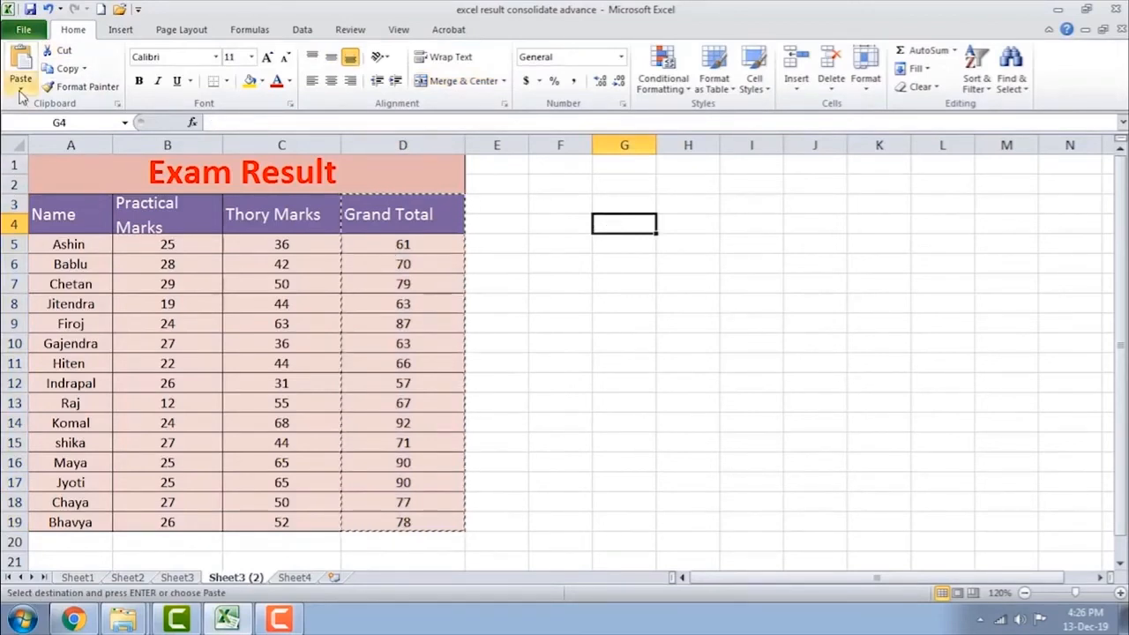
left_click(21, 128)
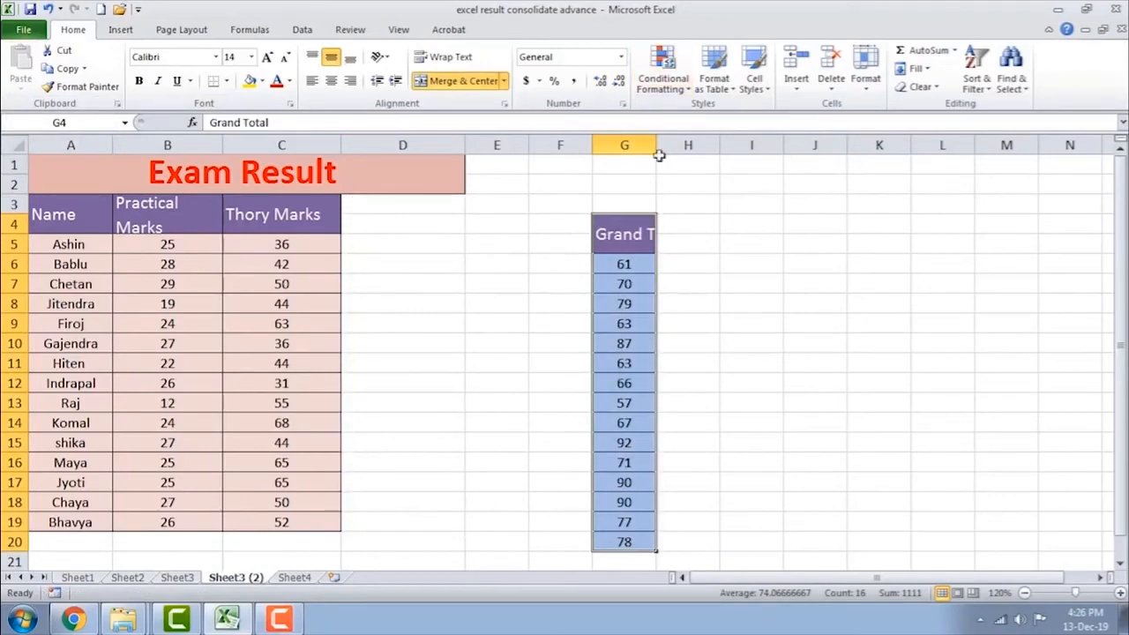
left_click_drag(657, 145, 697, 144)
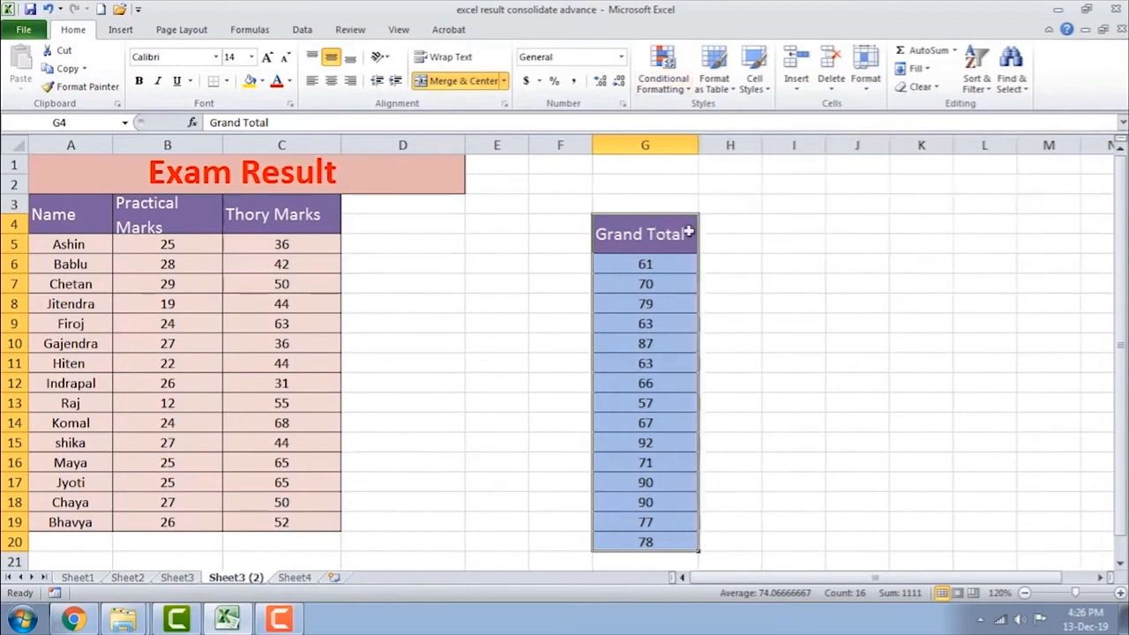